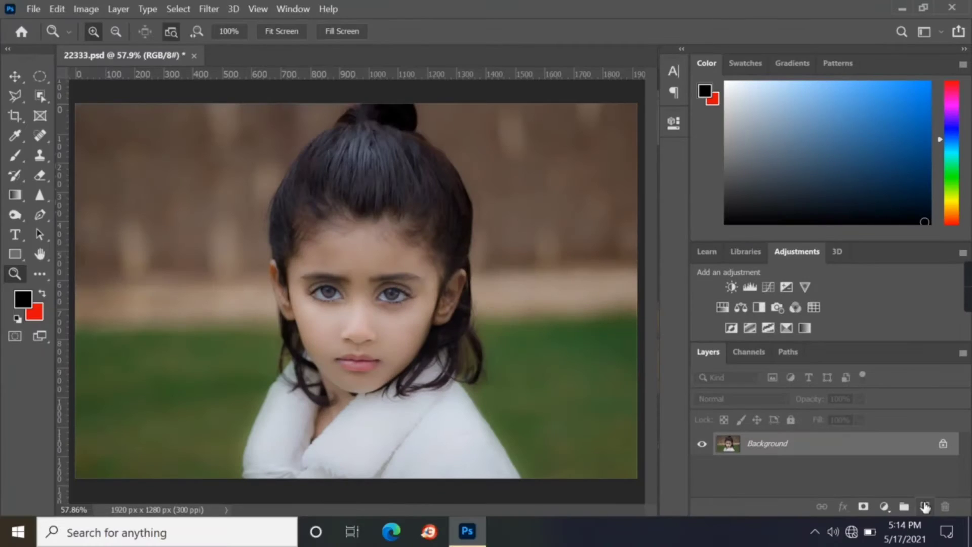
- Add an empty Layer 1 above the portrait's Background layer
{"action": "left_click", "coordinate": [925, 506]}
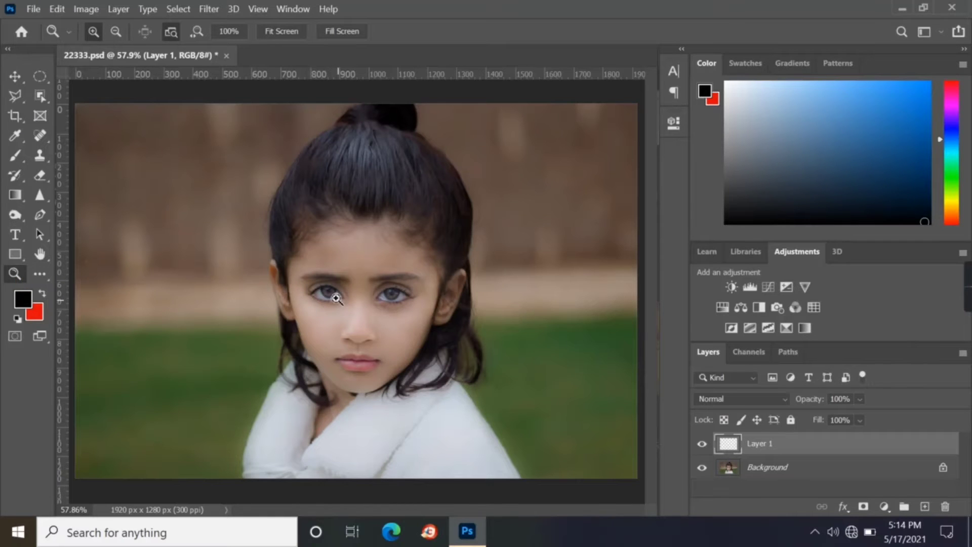
- Zoom in on the eyes and brush black over both irises on Layer 1
{"action": "left_click", "coordinate": [339, 300]}
{"action": "left_click", "coordinate": [408, 295]}
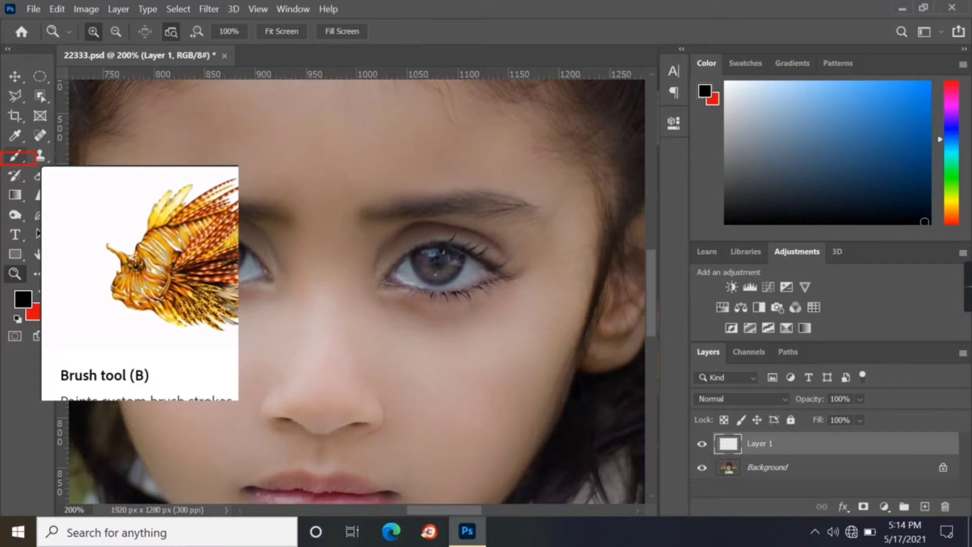
{"action": "left_click", "coordinate": [17, 157]}
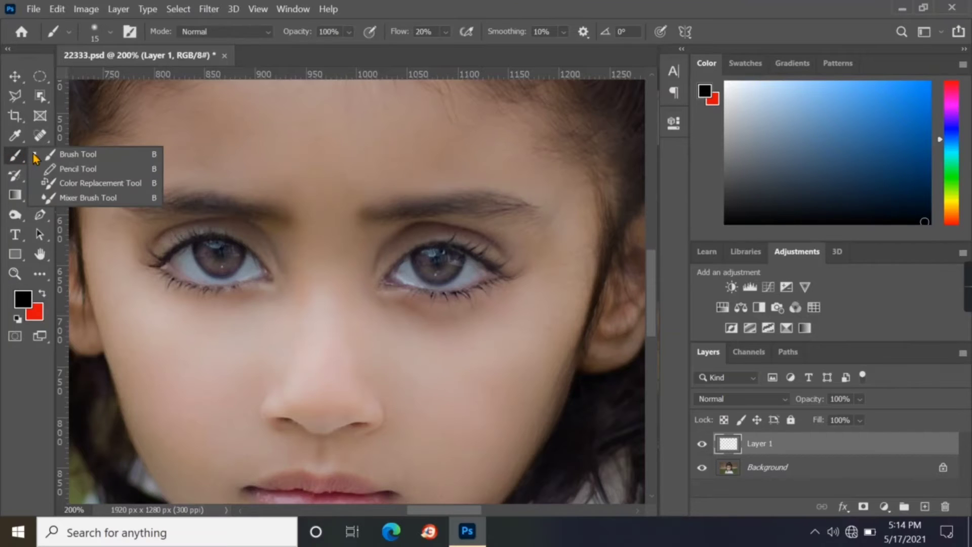
{"action": "left_click", "coordinate": [58, 154]}
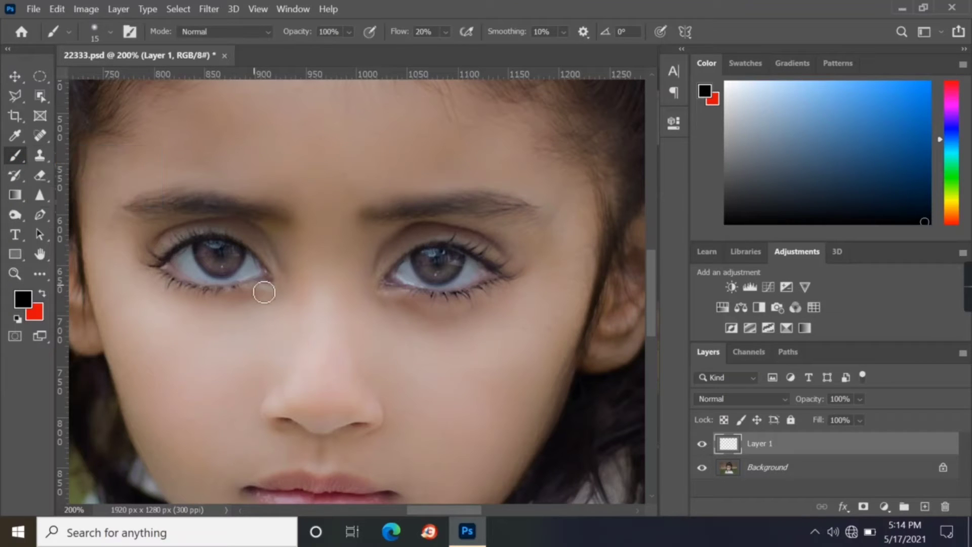
{"action": "mouse_move", "coordinate": [246, 278]}
{"action": "left_mouse_down"}
{"action": "mouse_move", "coordinate": [191, 263]}
{"action": "mouse_move", "coordinate": [200, 274]}
{"action": "mouse_move", "coordinate": [251, 282]}
{"action": "mouse_move", "coordinate": [198, 256]}
{"action": "mouse_move", "coordinate": [245, 263]}
{"action": "mouse_move", "coordinate": [217, 263]}
{"action": "left_mouse_up"}
{"action": "mouse_move", "coordinate": [414, 269]}
{"action": "left_mouse_down"}
{"action": "mouse_move", "coordinate": [494, 278]}
{"action": "mouse_move", "coordinate": [415, 267]}
{"action": "mouse_move", "coordinate": [462, 271]}
{"action": "mouse_move", "coordinate": [398, 284]}
{"action": "left_mouse_up"}
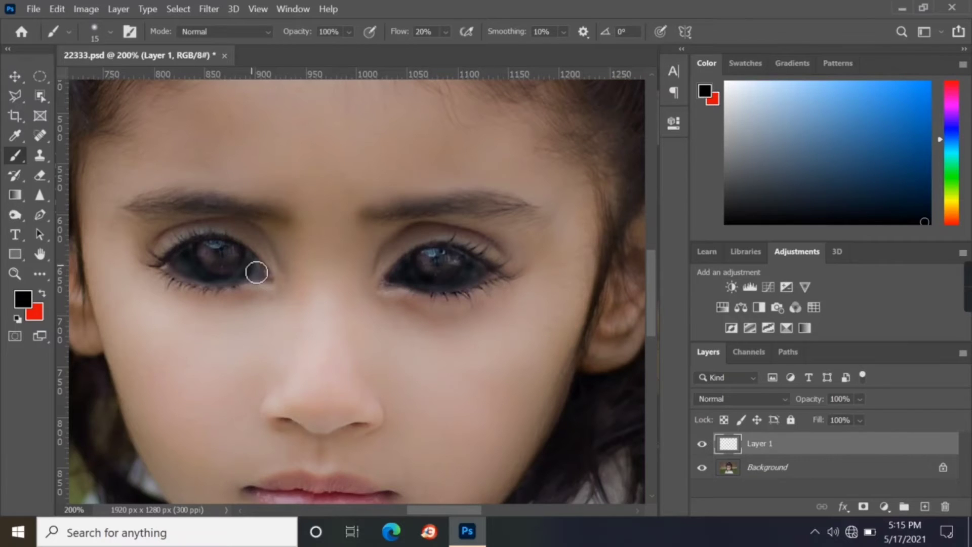
{"action": "mouse_move", "coordinate": [253, 271]}
{"action": "left_mouse_down"}
{"action": "mouse_move", "coordinate": [199, 282]}
{"action": "mouse_move", "coordinate": [222, 271]}
{"action": "left_mouse_up"}
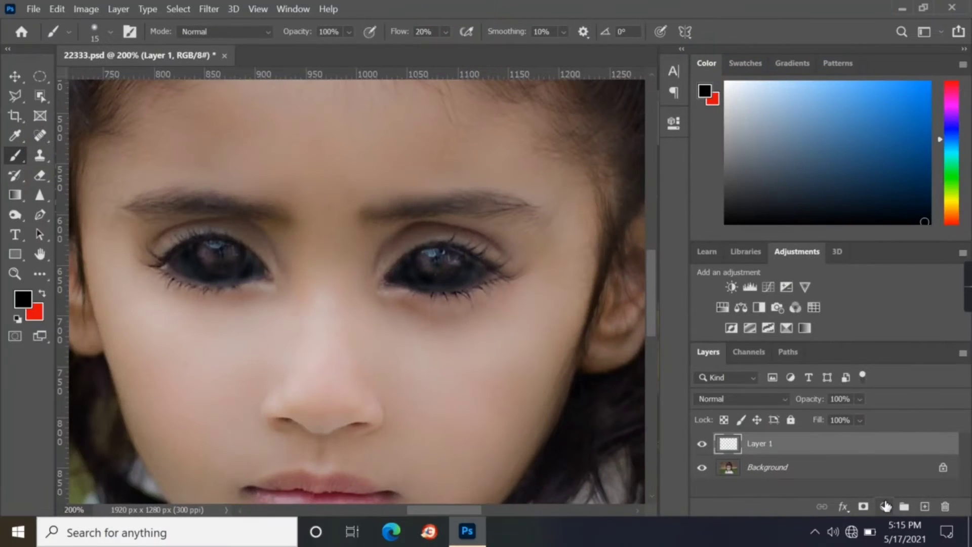
- Add a Color Lookup adjustment layer set to the Moonlight.3DL preset
{"action": "left_click", "coordinate": [885, 506]}
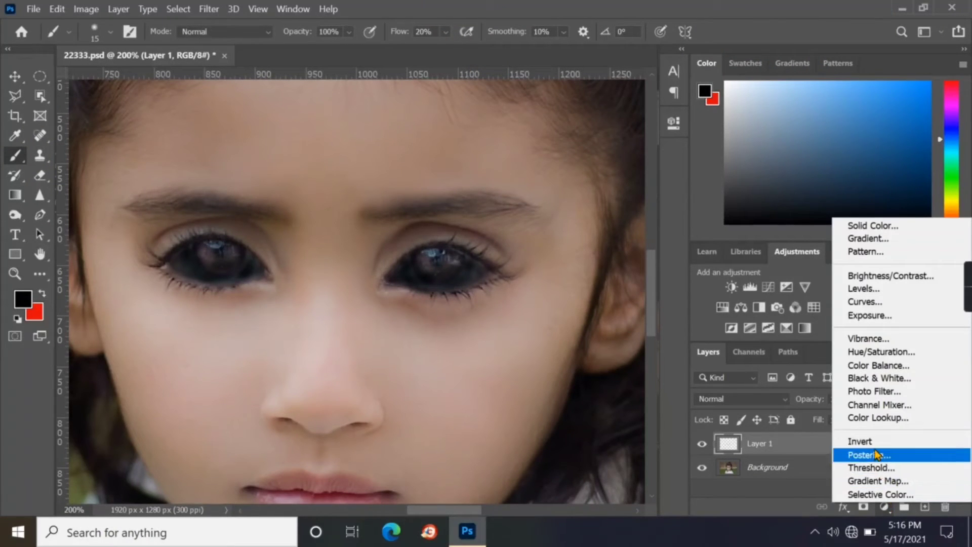
{"action": "left_click", "coordinate": [878, 418]}
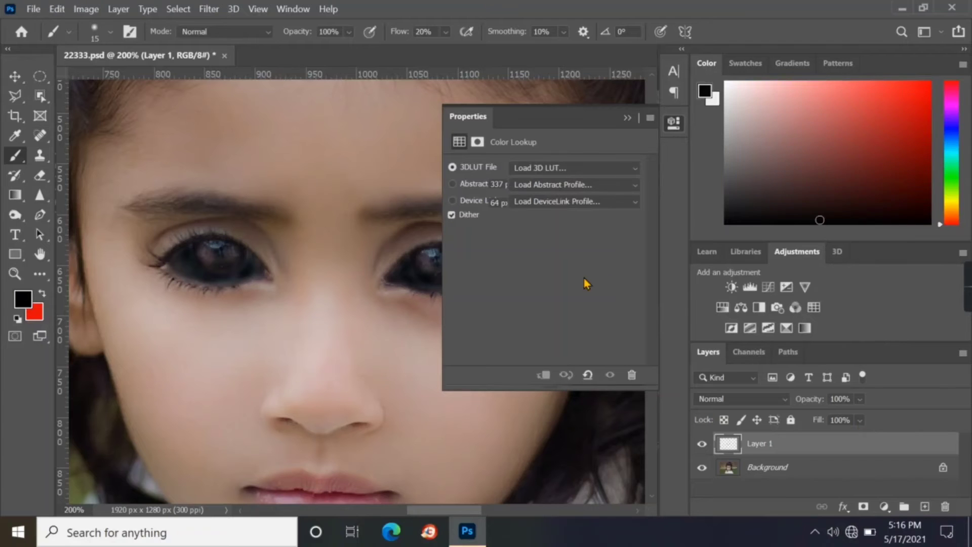
{"action": "left_click", "coordinate": [567, 171]}
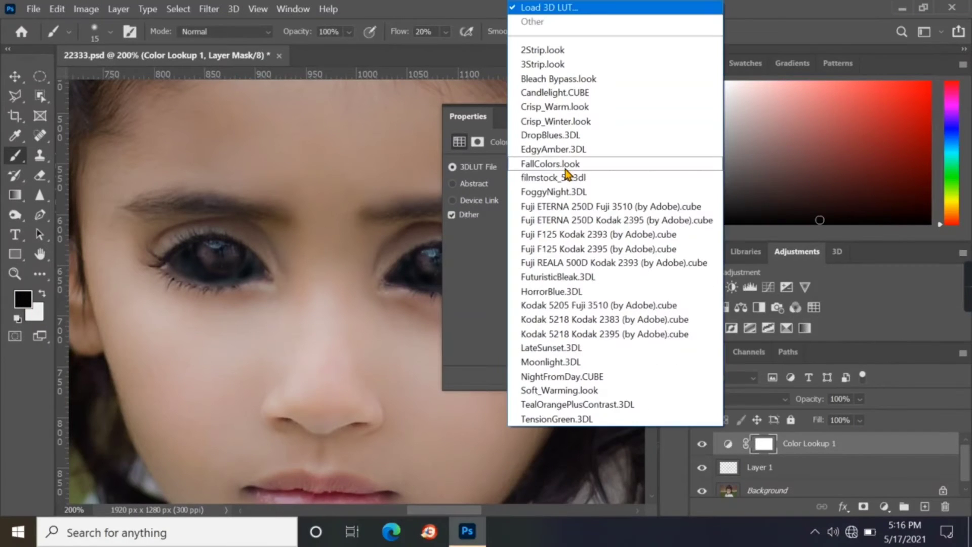
{"action": "left_click", "coordinate": [563, 363]}
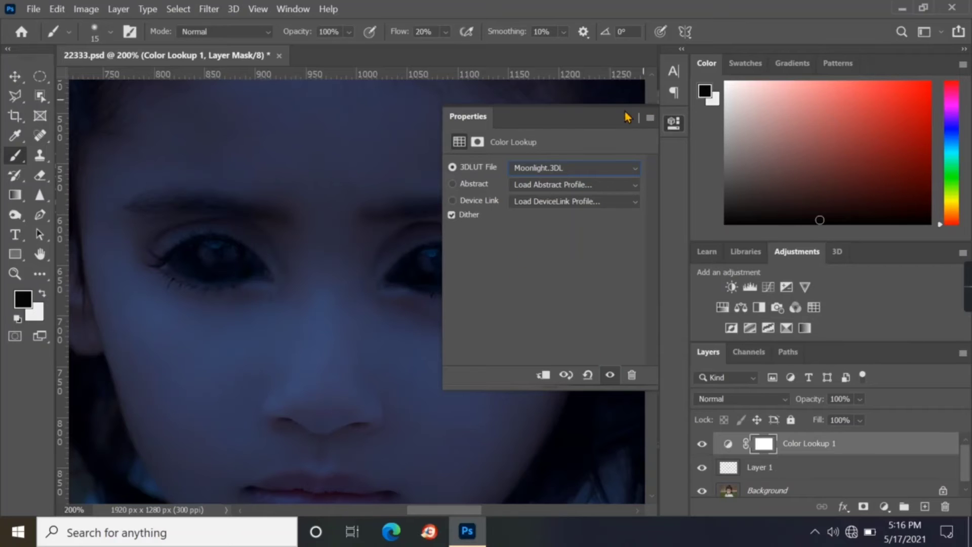
{"action": "left_click", "coordinate": [627, 118]}
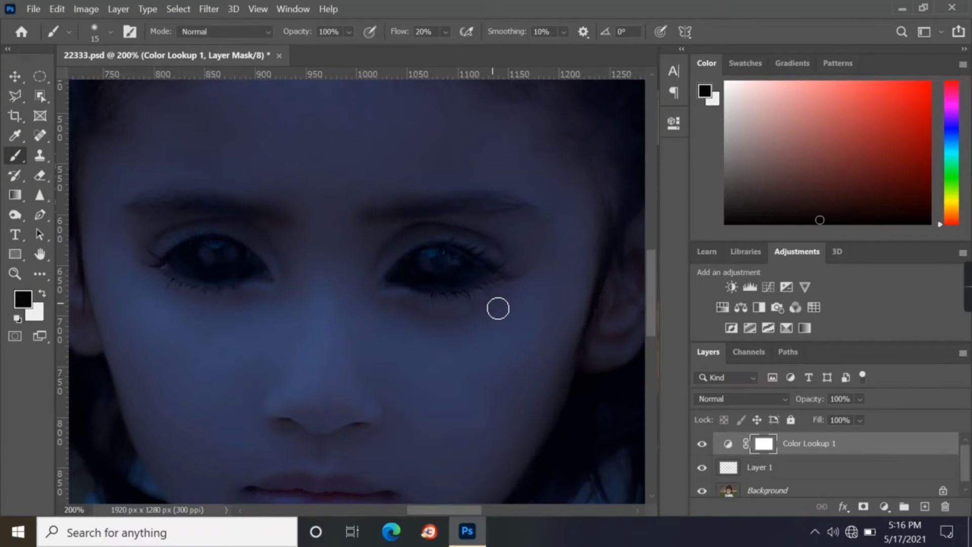
- Turn on Outer Glow for Layer 1 with the glow colour set to red f90000
{"action": "double_click", "coordinate": [755, 467]}
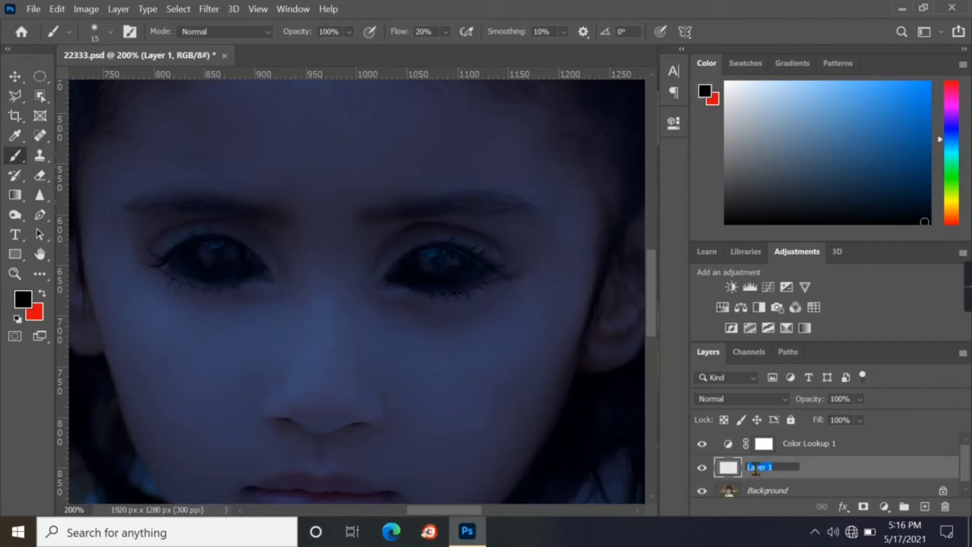
{"action": "left_click", "coordinate": [727, 471]}
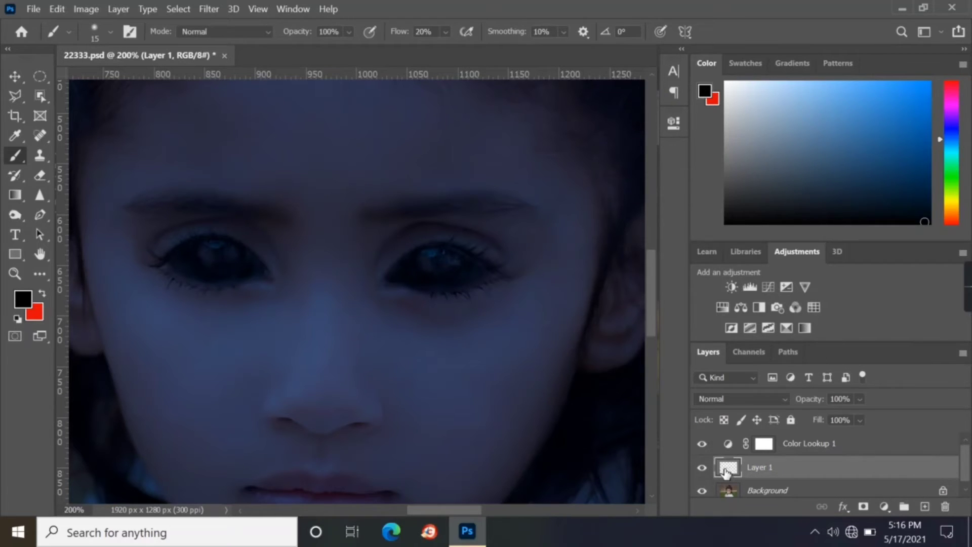
{"action": "double_click", "coordinate": [726, 470]}
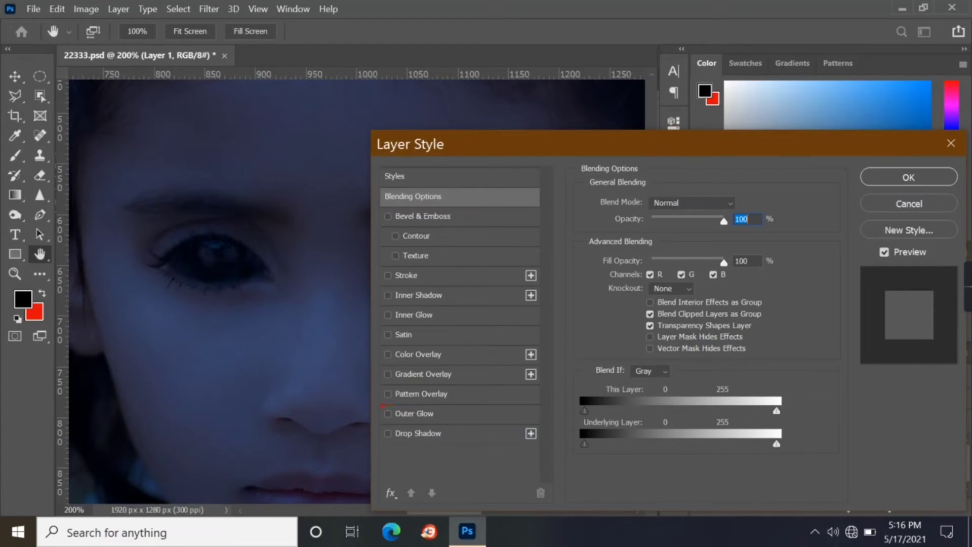
{"action": "left_click_drag", "start_coordinate": [380, 407], "coordinate": [472, 427]}
{"action": "left_click", "coordinate": [417, 414]}
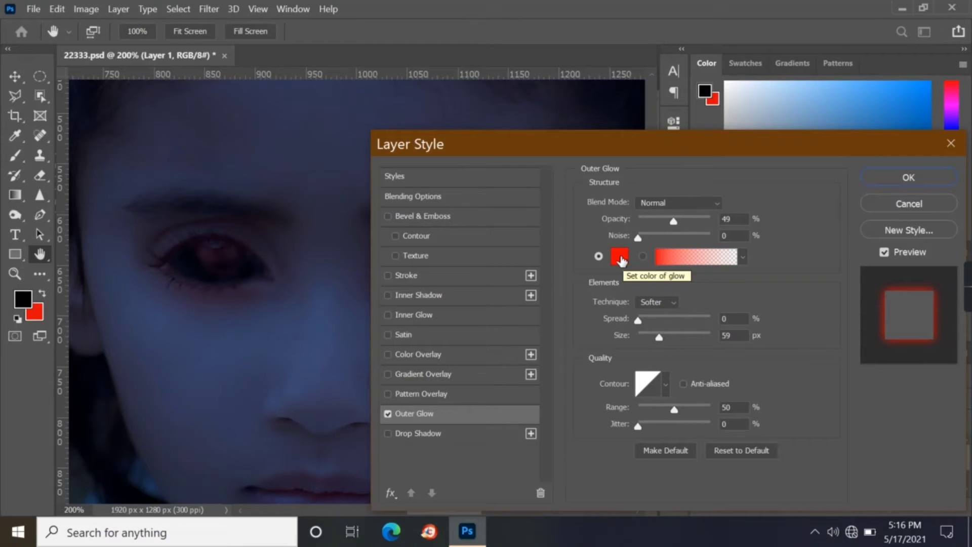
{"action": "left_click", "coordinate": [620, 257]}
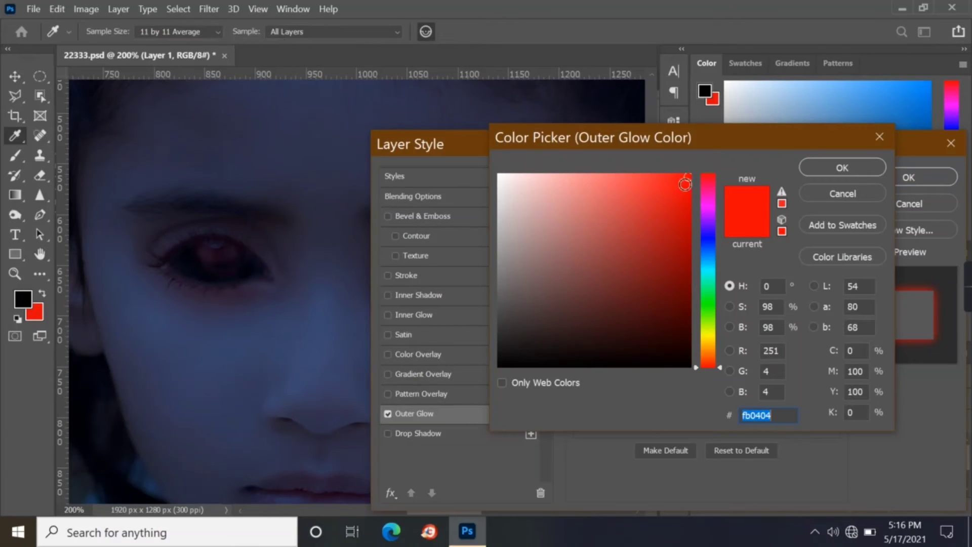
{"action": "left_click_drag", "start_coordinate": [687, 179], "coordinate": [690, 178]}
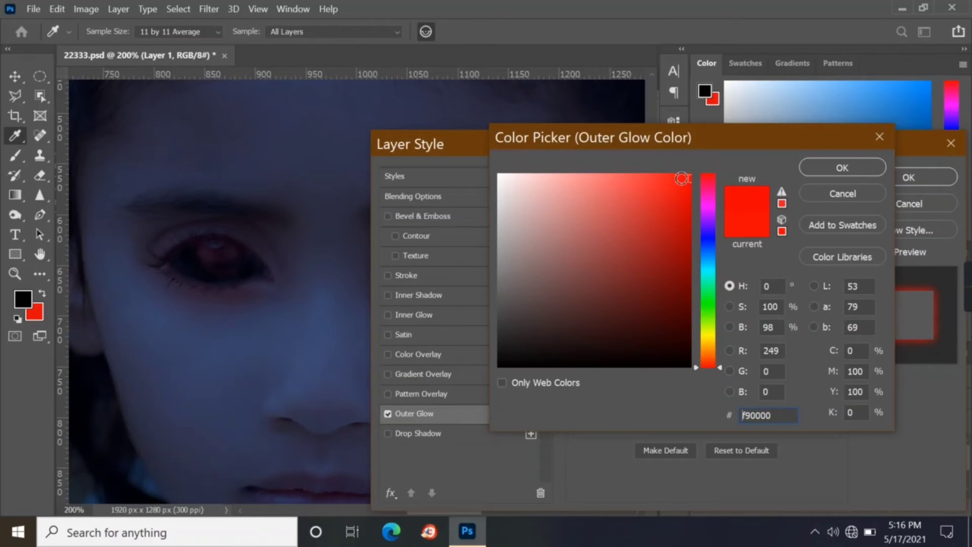
{"action": "left_click", "coordinate": [863, 169]}
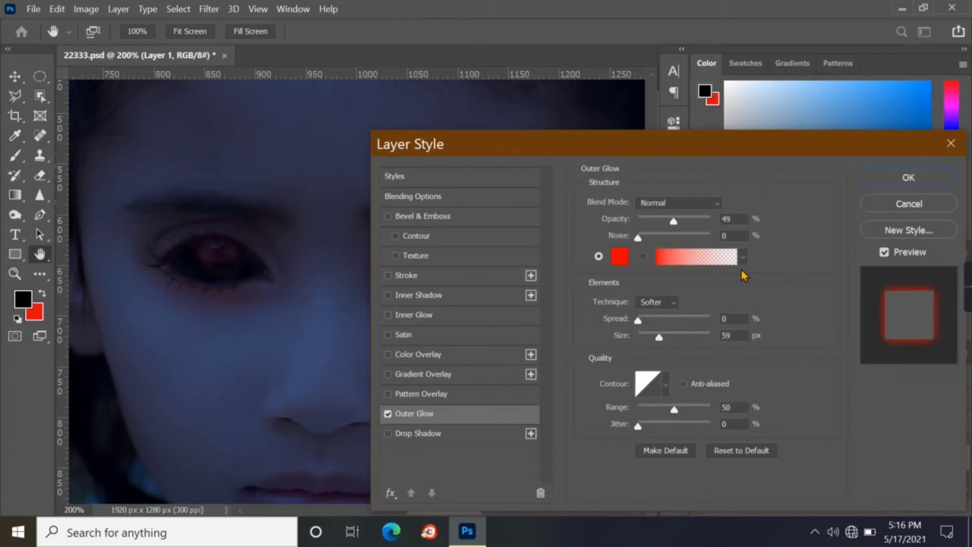
- Set the outer glow to 57 px size and 48% opacity, and apply it
{"action": "left_click_drag", "start_coordinate": [611, 141], "coordinate": [688, 184]}
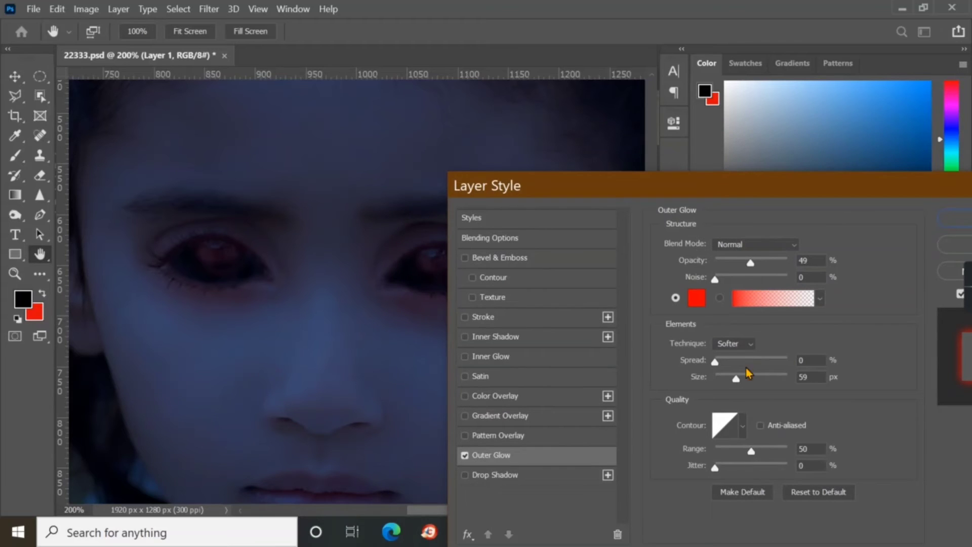
{"action": "left_click", "coordinate": [734, 381]}
{"action": "left_click_drag", "start_coordinate": [752, 382], "coordinate": [734, 388]}
{"action": "left_click_drag", "start_coordinate": [756, 265], "coordinate": [752, 274]}
{"action": "left_click_drag", "start_coordinate": [727, 185], "coordinate": [687, 150]}
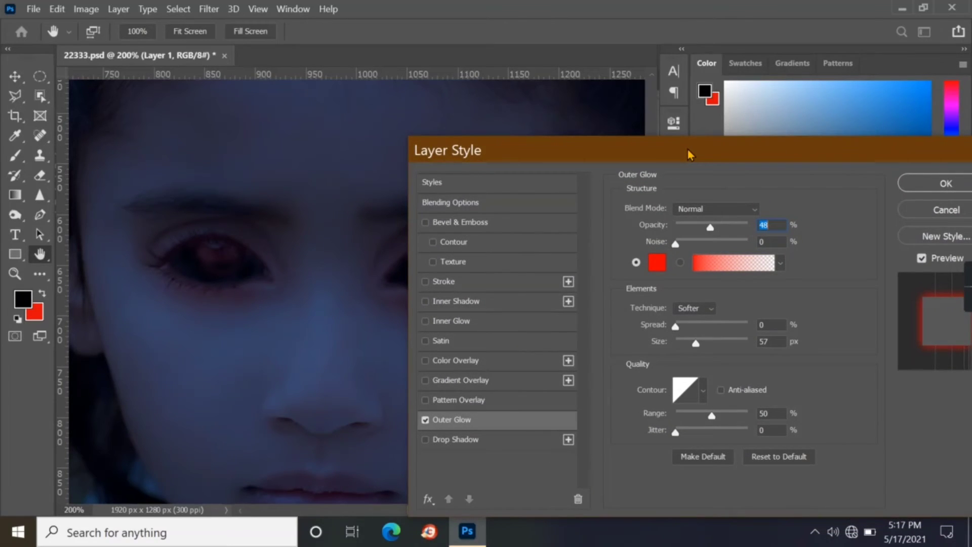
{"action": "left_click", "coordinate": [962, 184]}
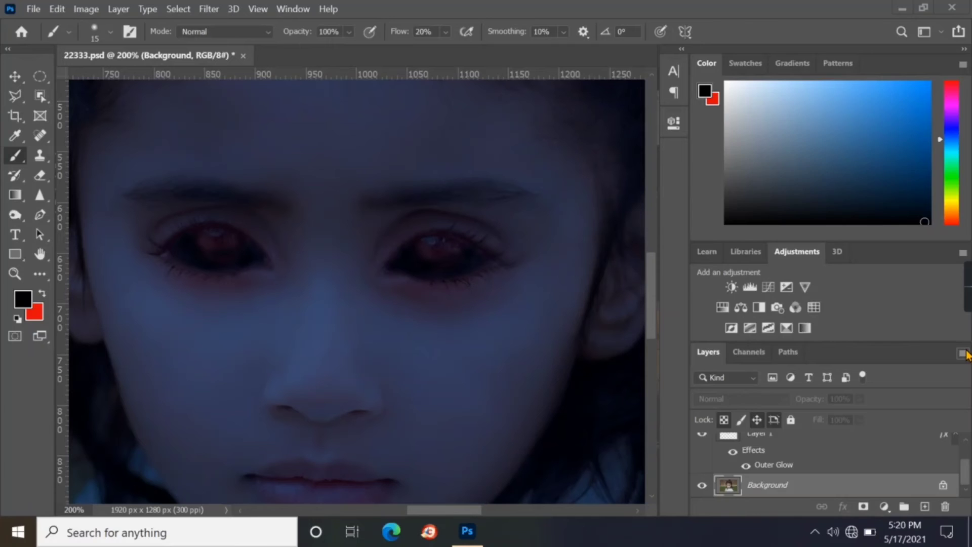
- Flatten all layers into a single Background layer
{"action": "left_click", "coordinate": [962, 353]}
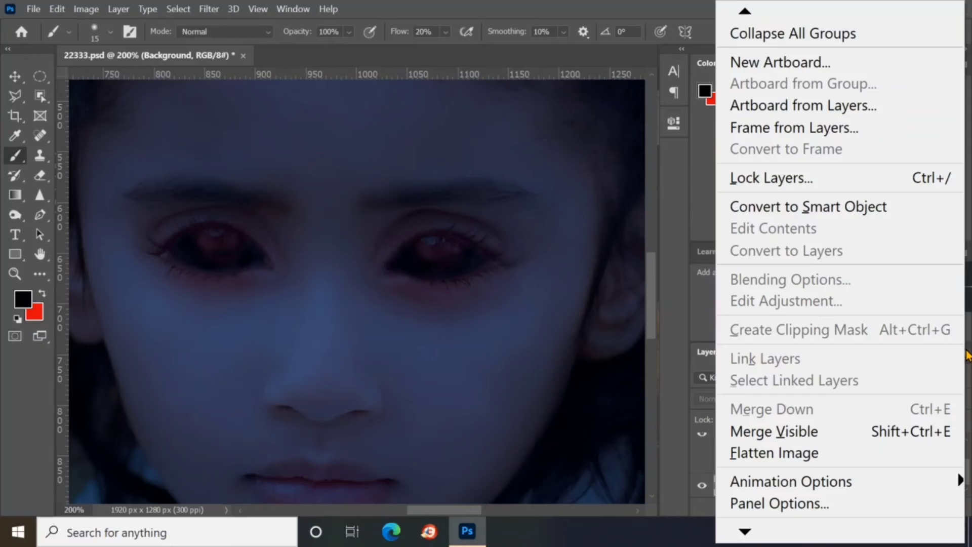
{"action": "left_click", "coordinate": [795, 455]}
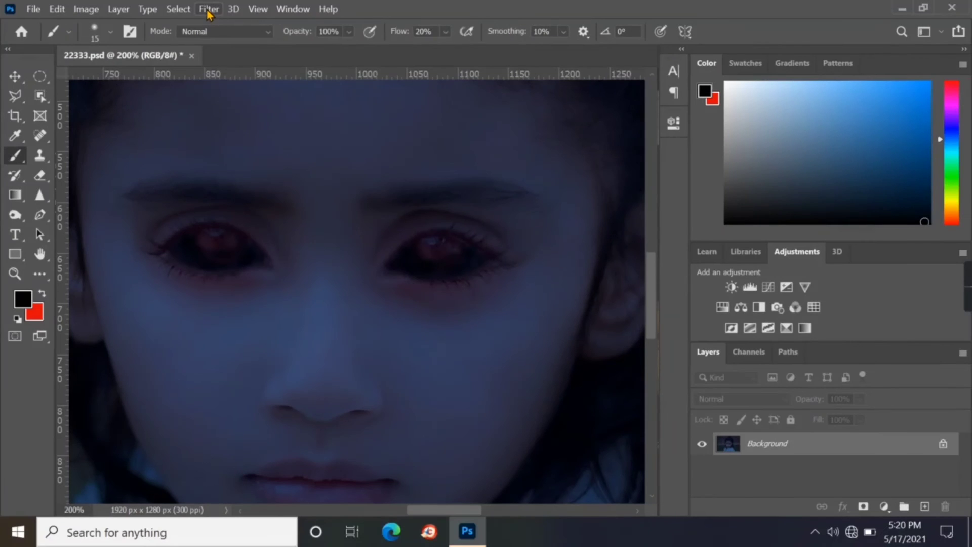
{"action": "left_click", "coordinate": [209, 9]}
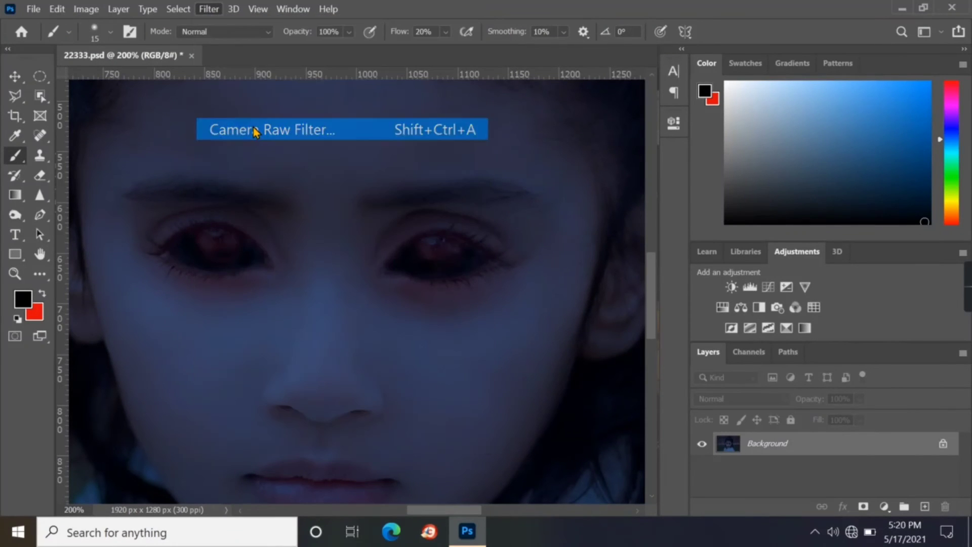
- Open the Camera Raw Filter and set Clarity to +29
{"action": "left_click", "coordinate": [256, 131]}
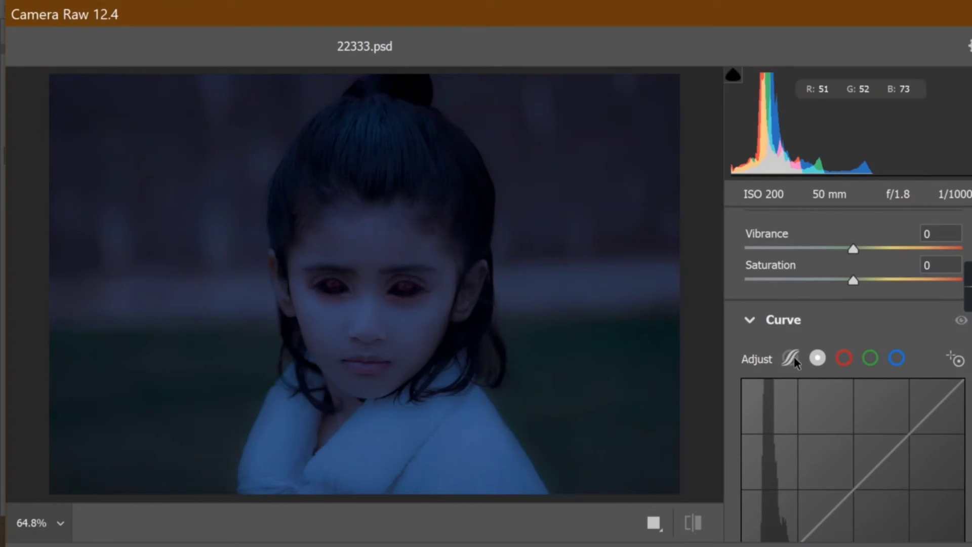
{"action": "scroll", "coordinate": [798, 356], "scroll_direction": "up", "scroll_amount": 2}
{"action": "scroll", "coordinate": [802, 354], "scroll_direction": "up", "scroll_amount": 1}
{"action": "scroll", "coordinate": [802, 357], "scroll_direction": "up", "scroll_amount": 2}
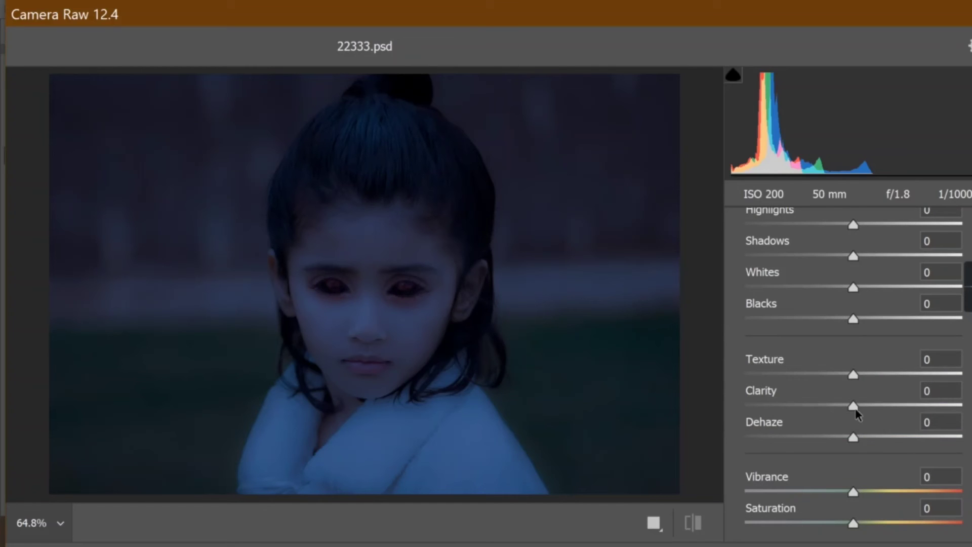
{"action": "mouse_move", "coordinate": [853, 405]}
{"action": "left_mouse_down"}
{"action": "mouse_move", "coordinate": [923, 410]}
{"action": "mouse_move", "coordinate": [912, 413]}
{"action": "left_mouse_up"}
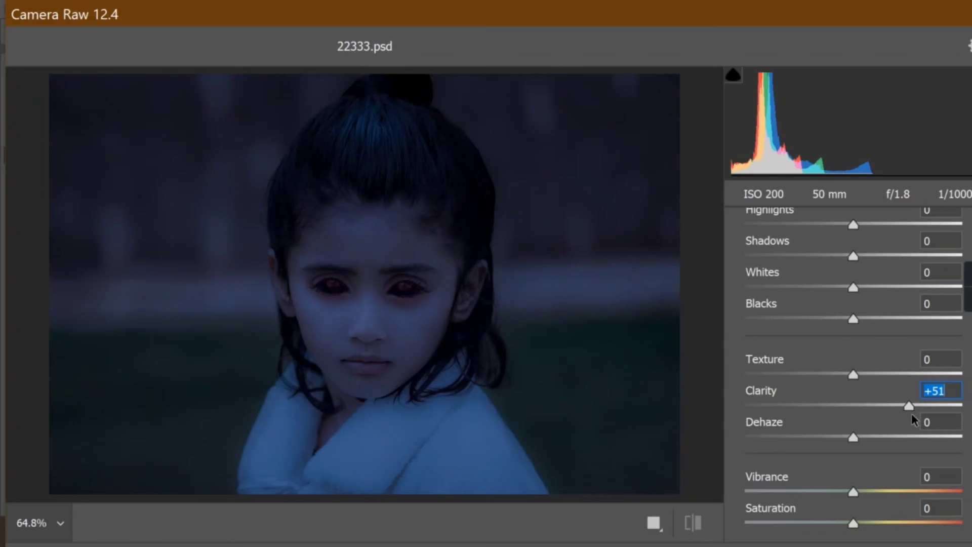
{"action": "left_click", "coordinate": [882, 406]}
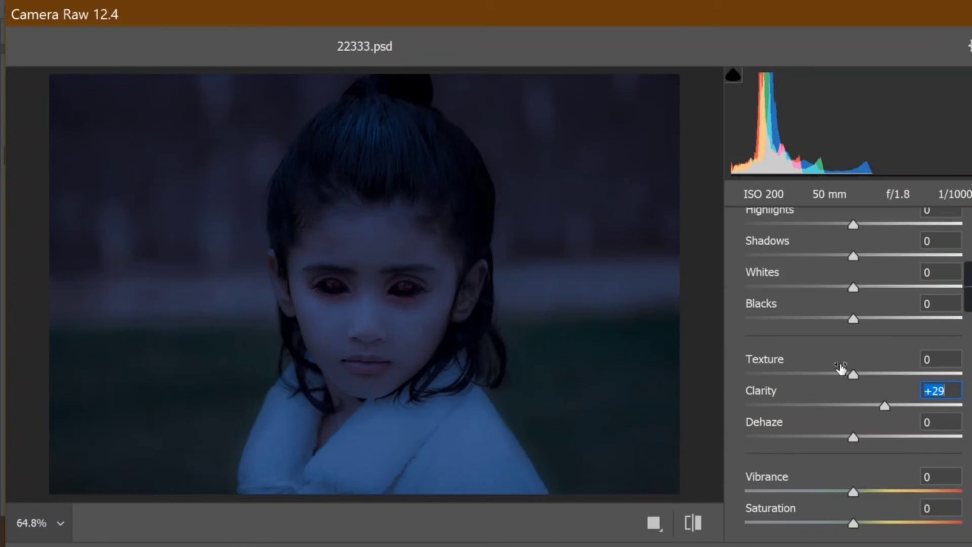
- Set Whites to +43, Shadows to +17 and Vibrance to +5
{"action": "left_click_drag", "start_coordinate": [854, 288], "coordinate": [902, 291]}
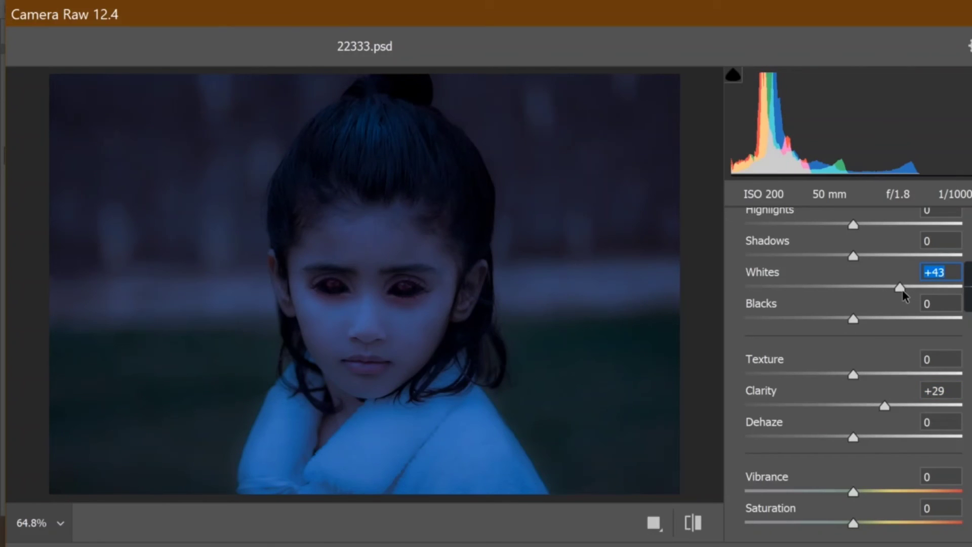
{"action": "scroll", "coordinate": [856, 290], "scroll_direction": "up", "scroll_amount": 2}
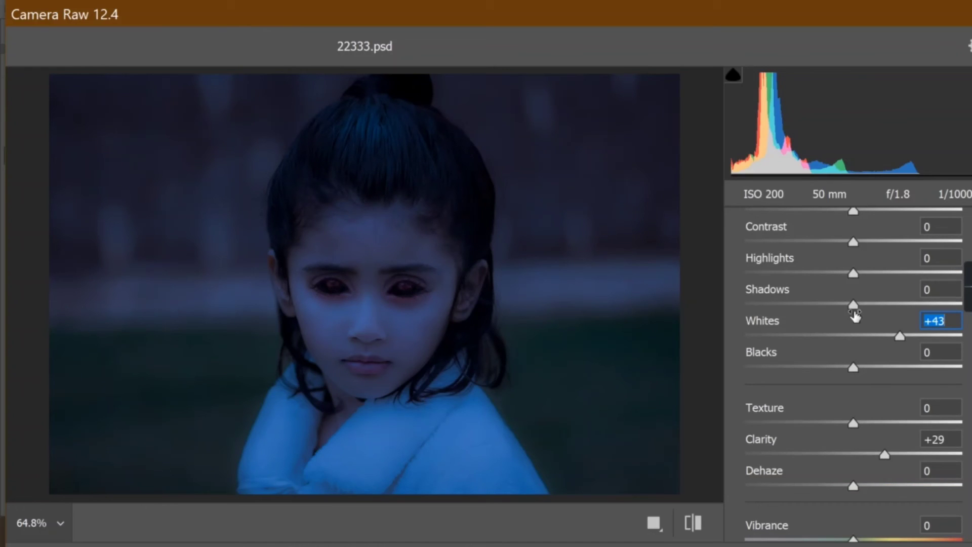
{"action": "left_click", "coordinate": [854, 306]}
{"action": "left_click", "coordinate": [873, 305]}
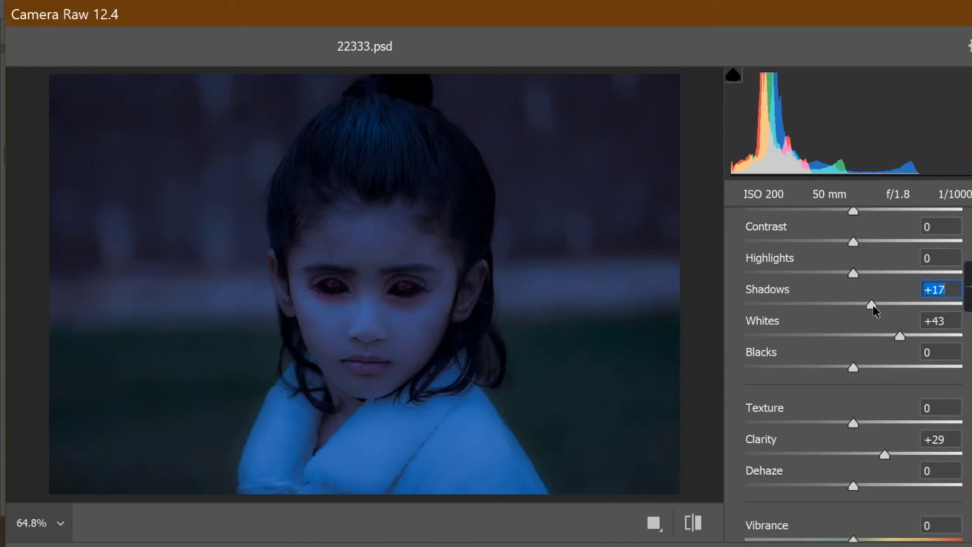
{"action": "scroll", "coordinate": [854, 353], "scroll_direction": "down", "scroll_amount": 4}
{"action": "mouse_move", "coordinate": [854, 347]}
{"action": "left_mouse_down"}
{"action": "mouse_move", "coordinate": [871, 348]}
{"action": "mouse_move", "coordinate": [847, 351]}
{"action": "mouse_move", "coordinate": [856, 354]}
{"action": "left_mouse_up"}
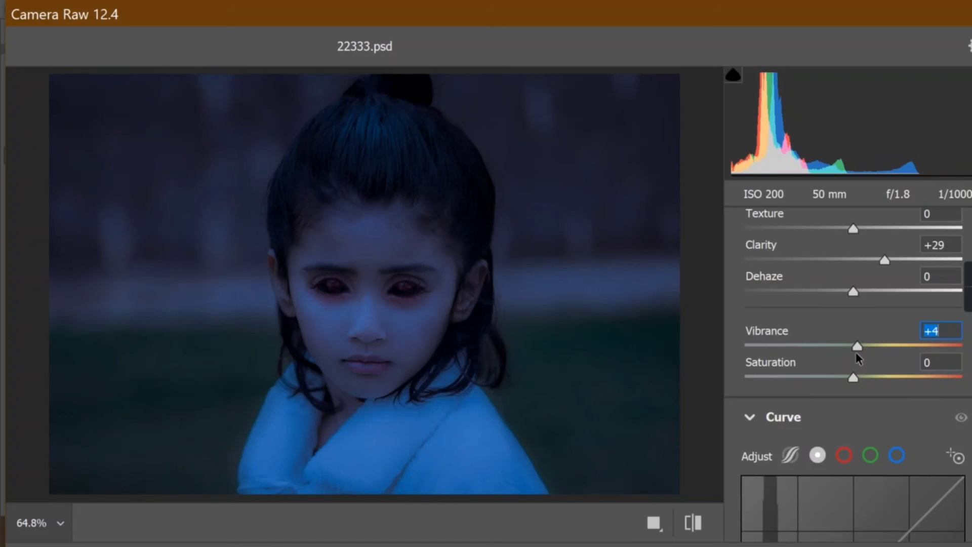
{"action": "key", "text": "Up"}
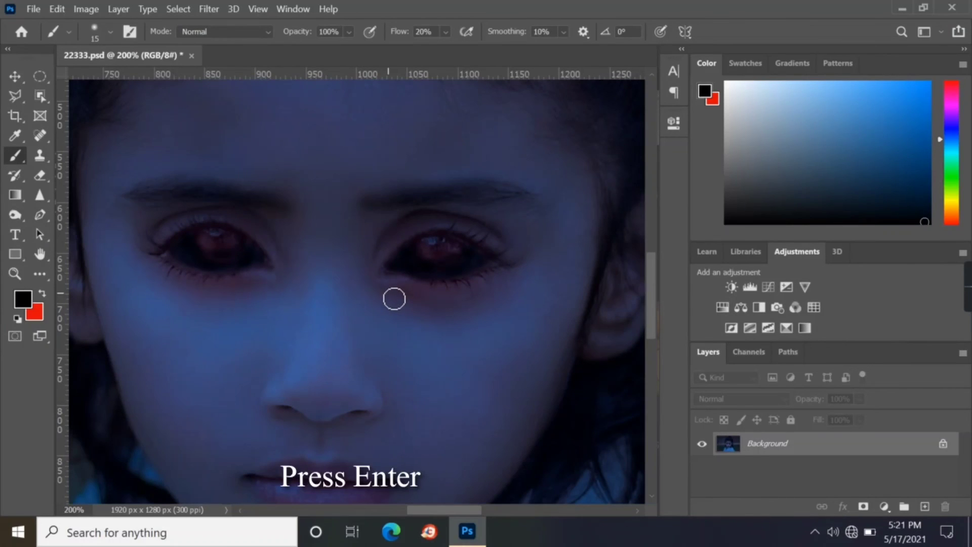
- Fit the whole portrait on screen using the Zoom tool's Fit on Screen option
{"action": "left_click", "coordinate": [11, 272]}
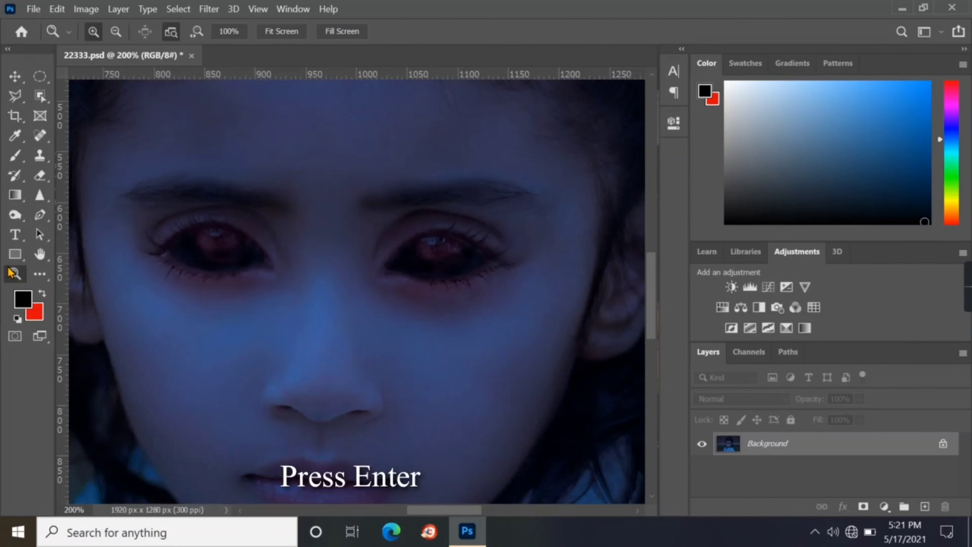
{"action": "right_click", "coordinate": [307, 191]}
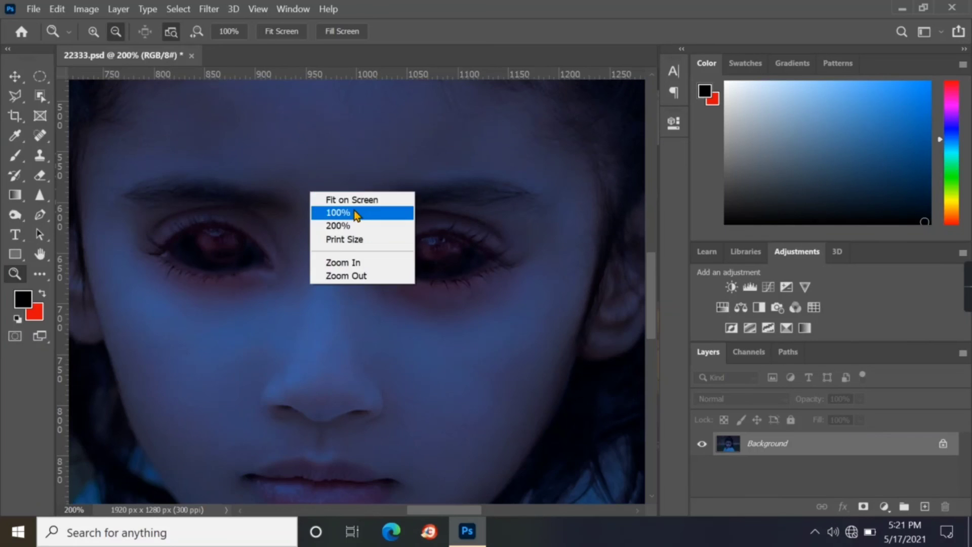
{"action": "left_click", "coordinate": [340, 199]}
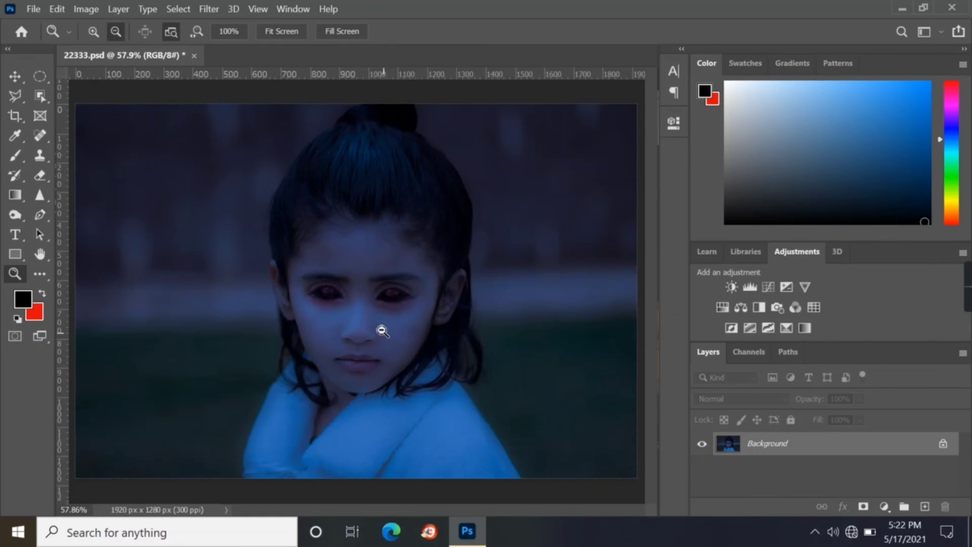
{"action": "left_click", "coordinate": [32, 8]}
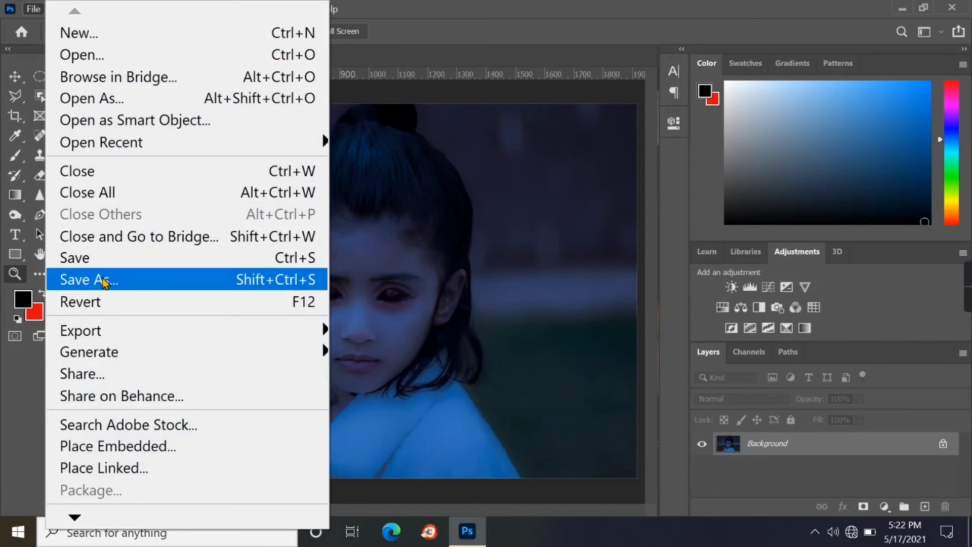
- Save the portrait on this computer as a JPEG in New folder (2) under a new name
{"action": "left_click", "coordinate": [101, 278]}
{"action": "left_click", "coordinate": [506, 390]}
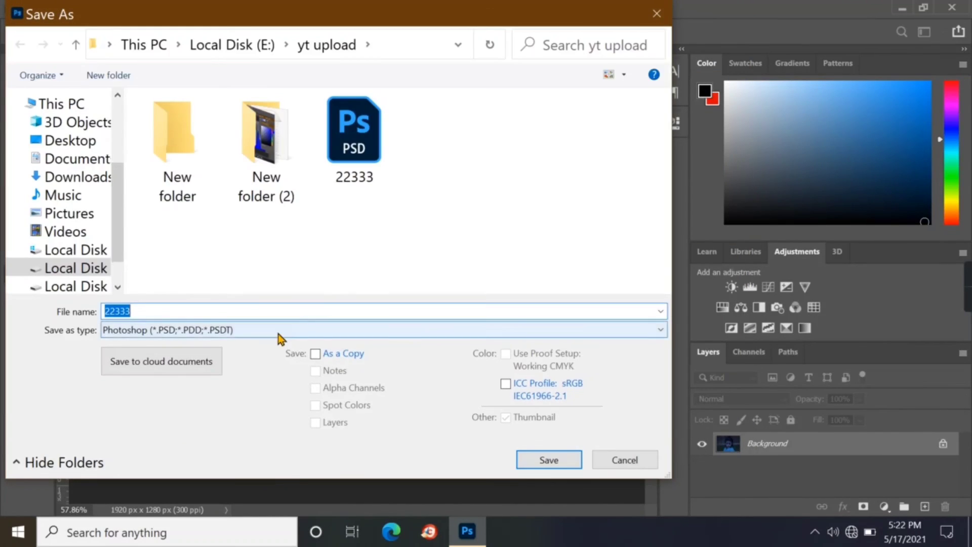
{"action": "left_click", "coordinate": [280, 330]}
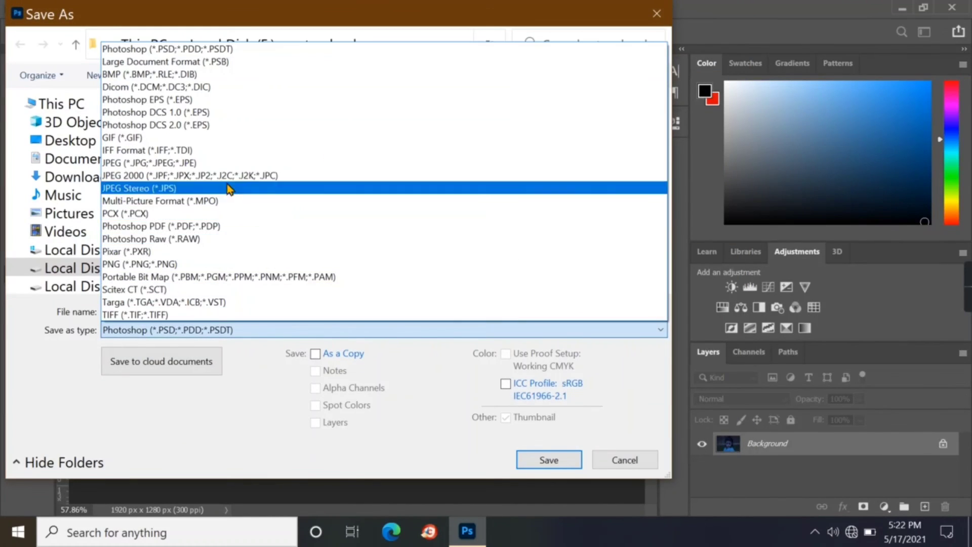
{"action": "left_click", "coordinate": [224, 160]}
{"action": "double_click", "coordinate": [271, 163]}
{"action": "right_click", "coordinate": [457, 247]}
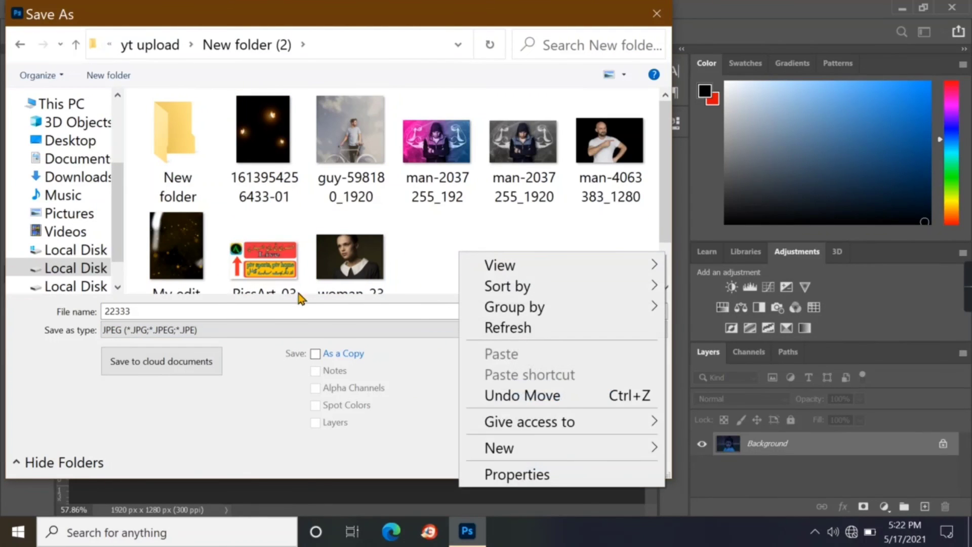
{"action": "left_click", "coordinate": [301, 310]}
{"action": "type", "text": "11444"}
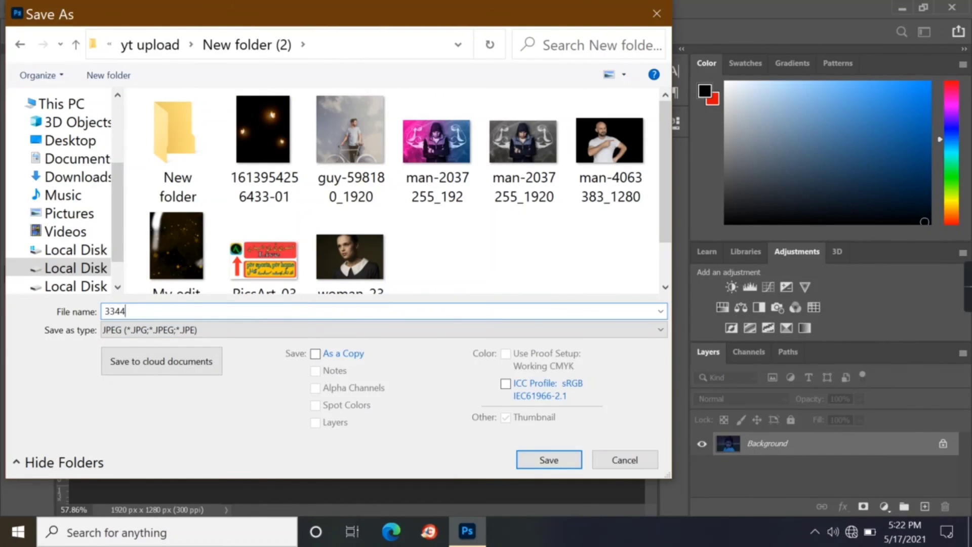
{"action": "left_click", "coordinate": [537, 465]}
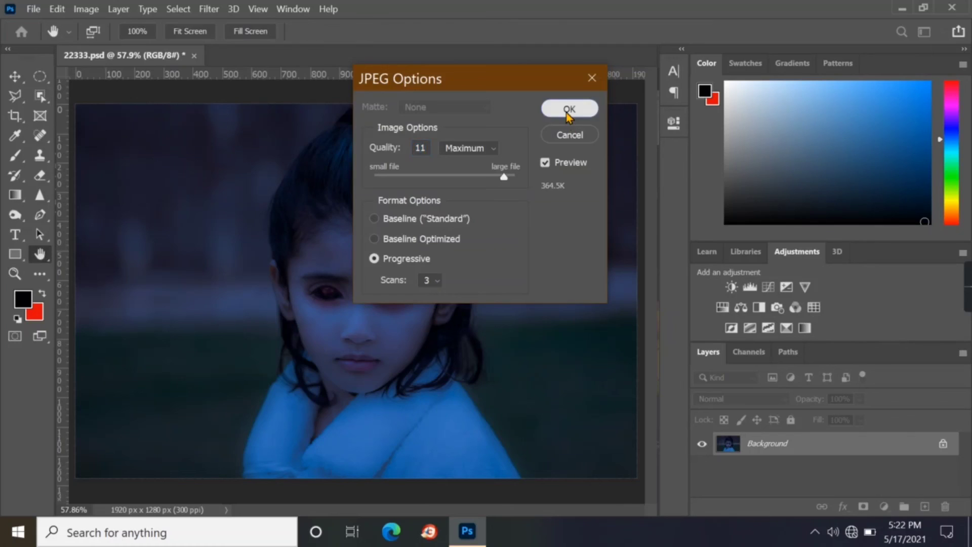